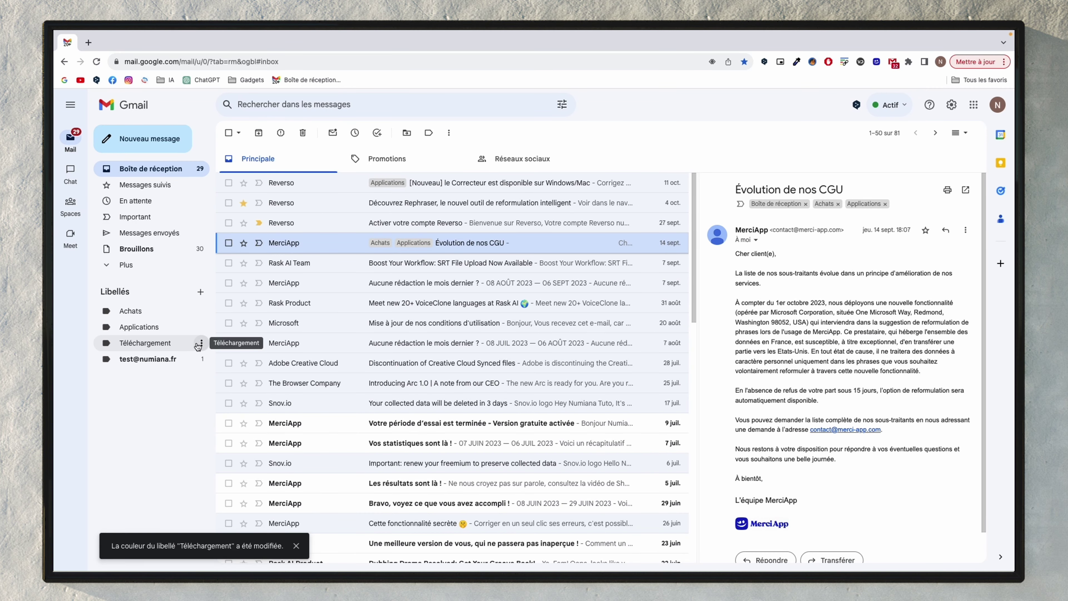
# Colour the Téléchargement label blue and nest it under the parent label Achats.
pyautogui.click(201, 343)
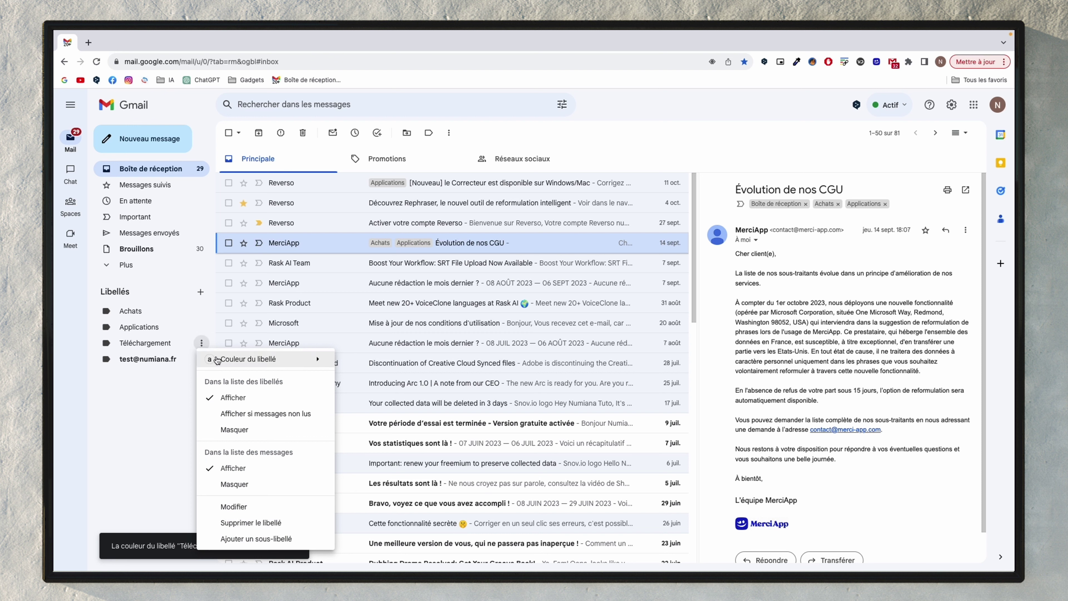
pyautogui.moveTo(217, 359)
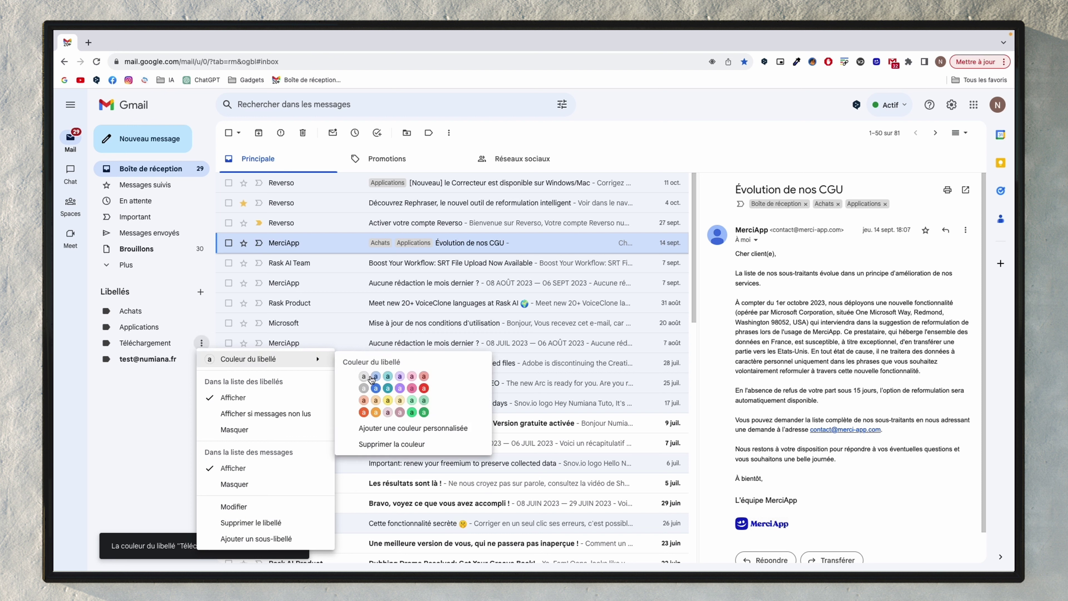
pyautogui.click(201, 343)
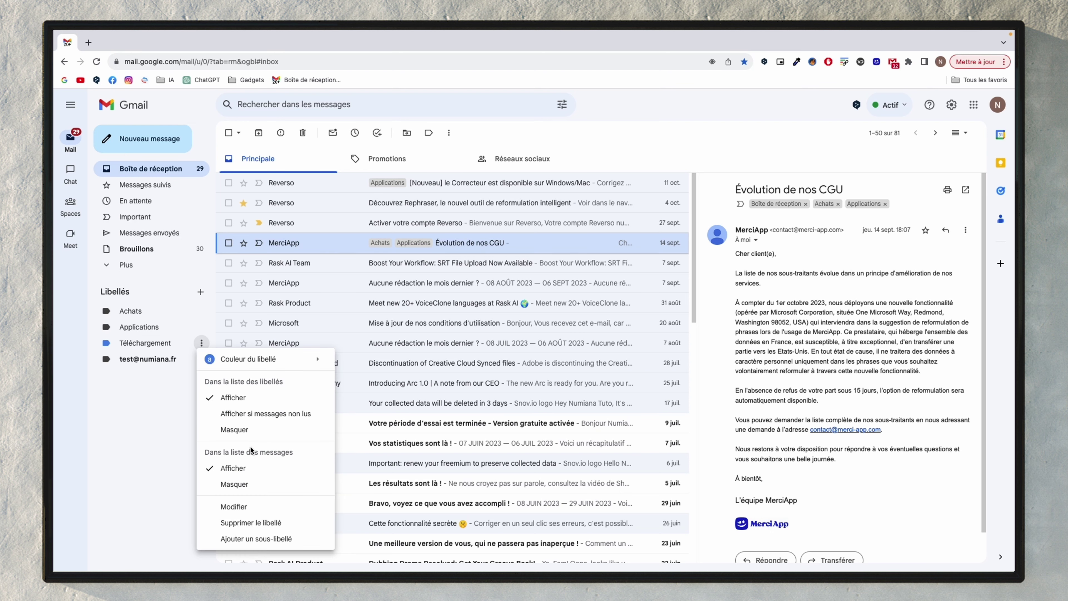
pyautogui.click(244, 505)
pyautogui.click(437, 333)
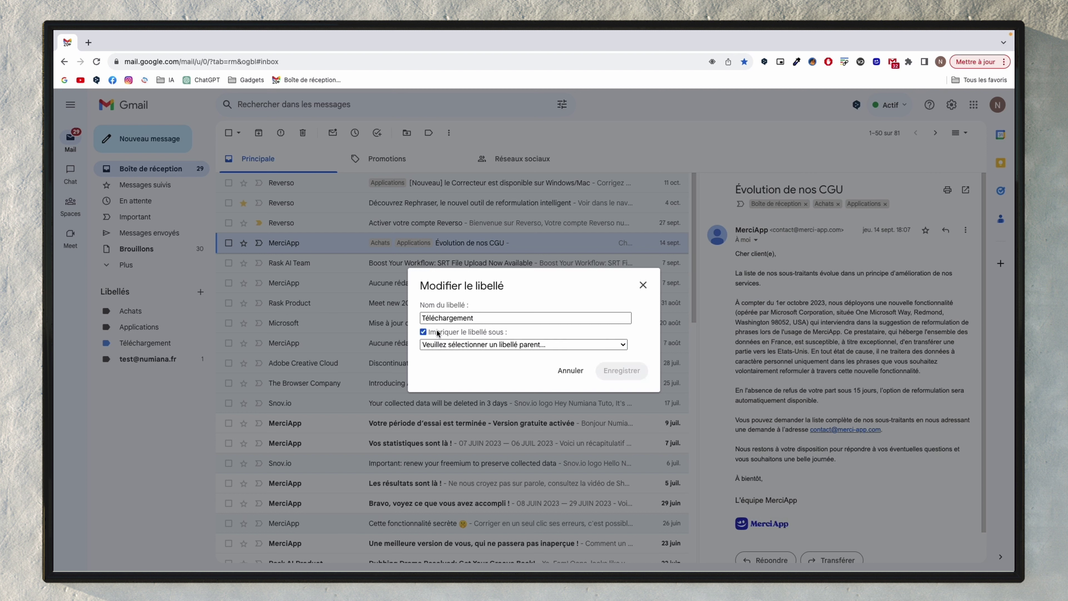
pyautogui.click(447, 345)
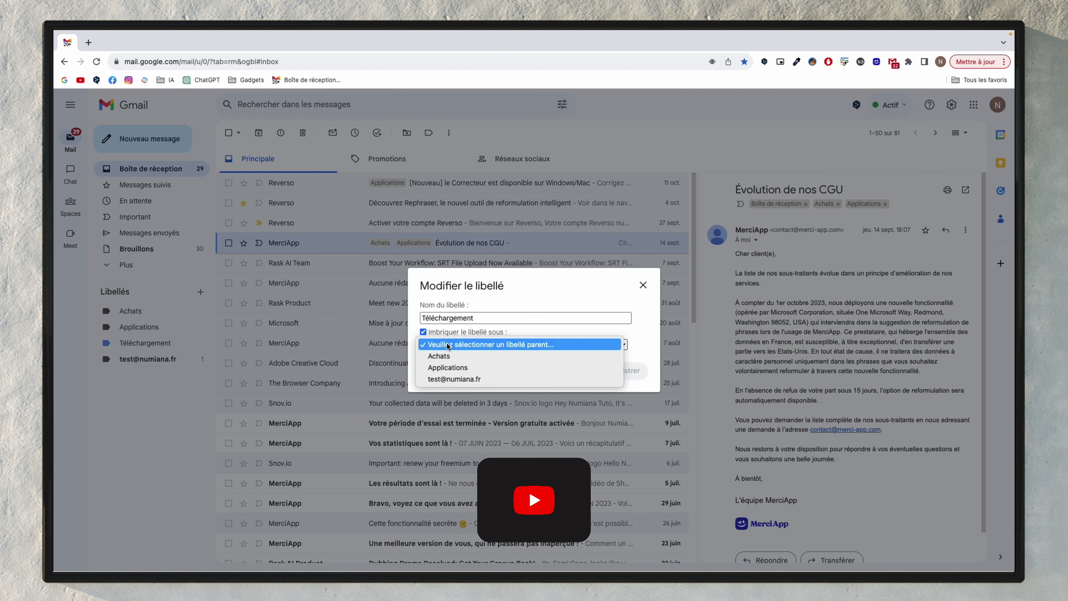
pyautogui.click(458, 357)
pyautogui.click(621, 371)
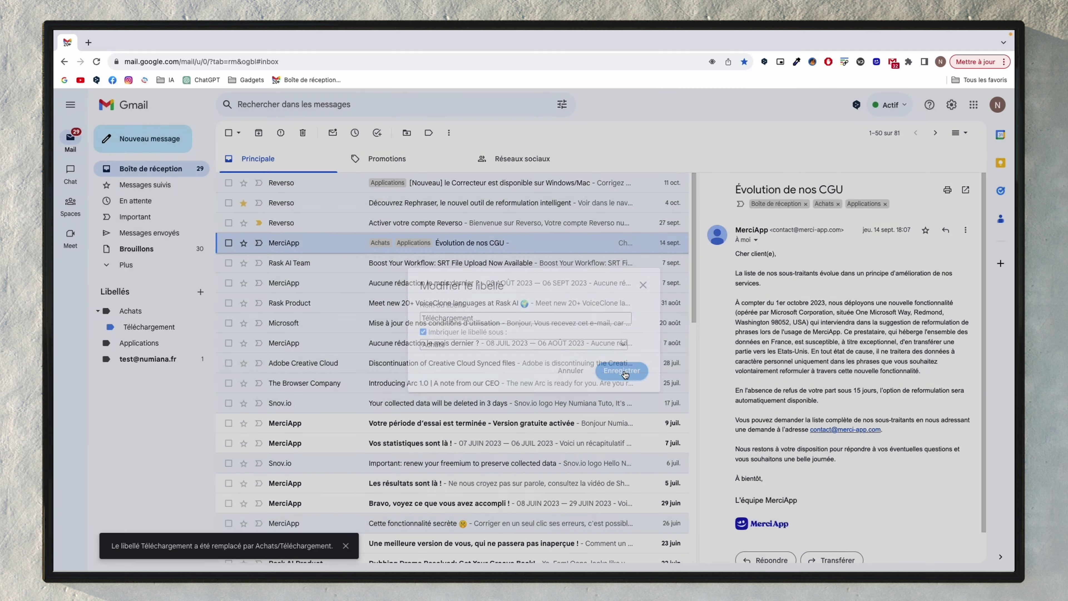
pyautogui.click(97, 312)
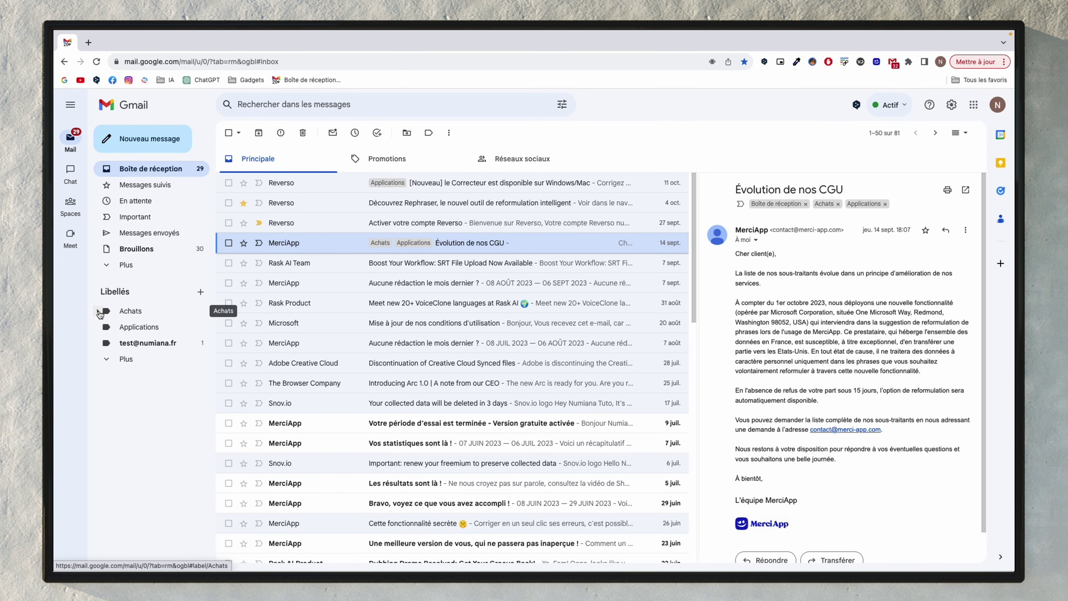
pyautogui.click(98, 312)
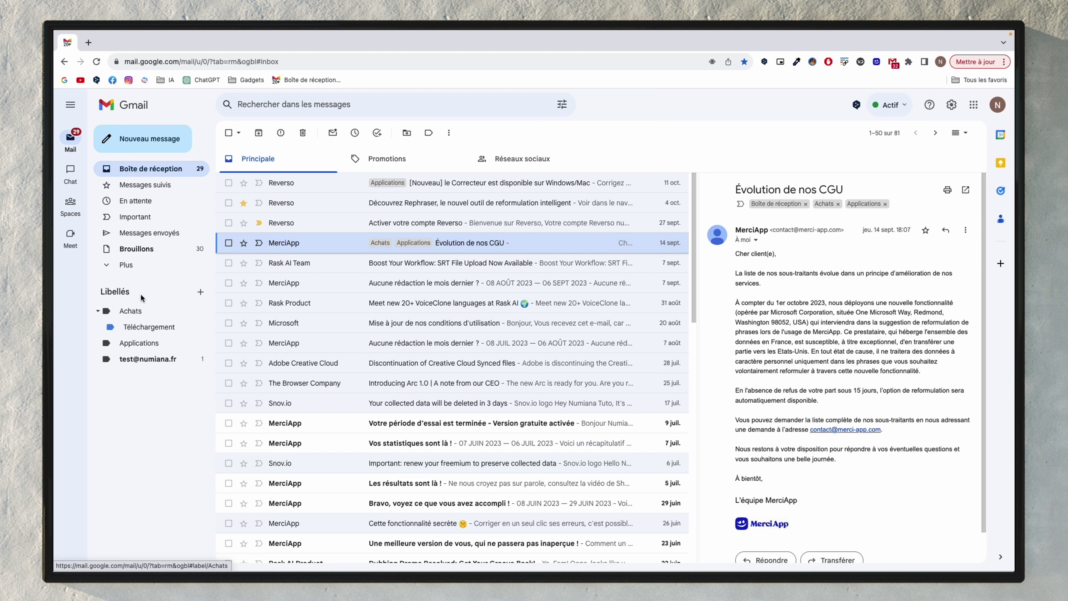
pyautogui.click(202, 326)
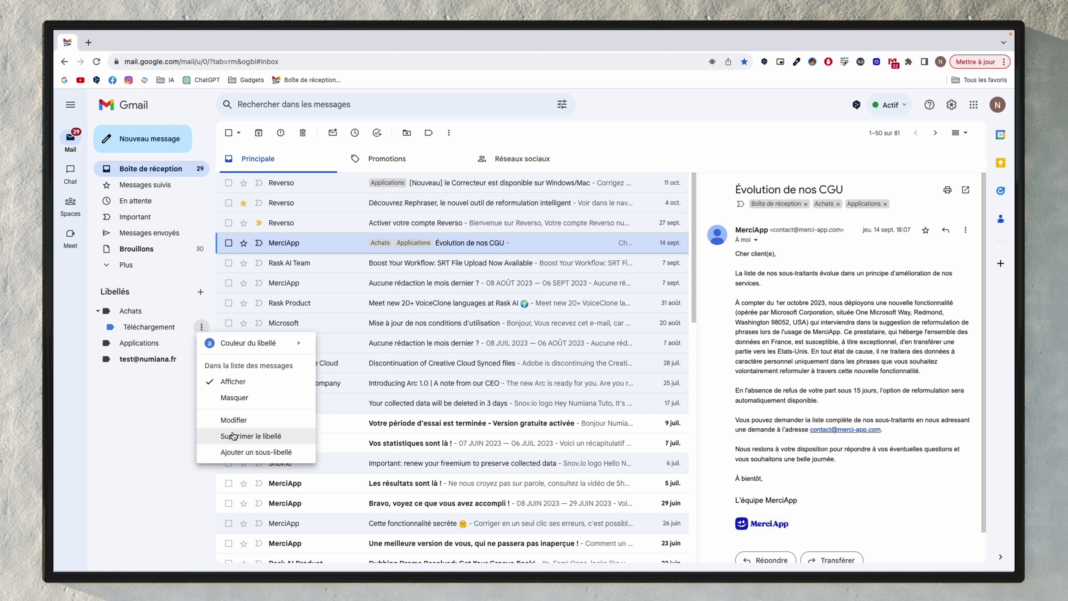
pyautogui.press('Escape')
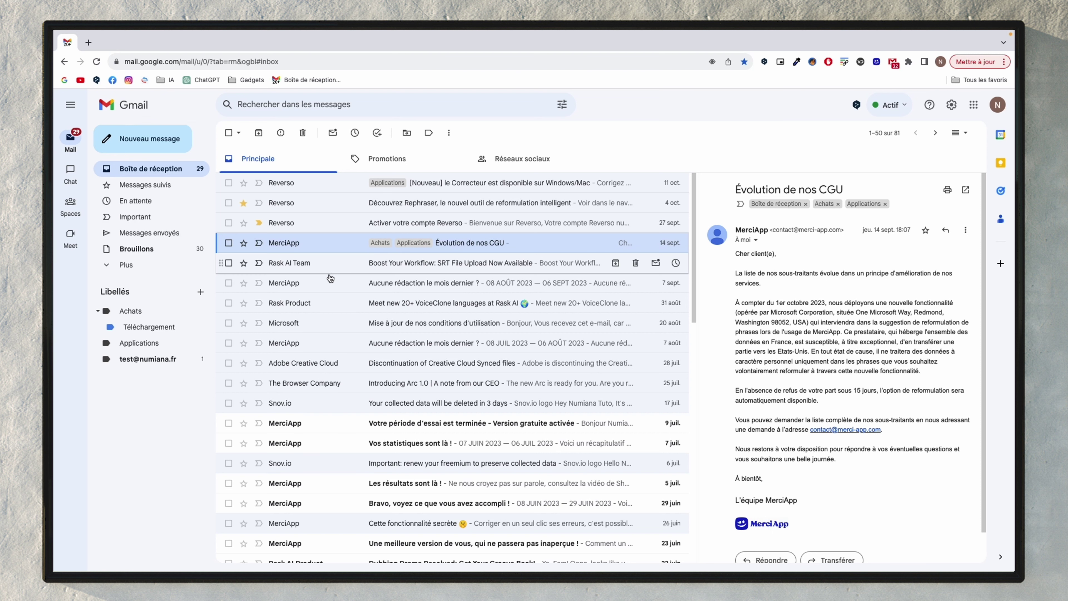
# Apply the Achats/Téléchargement label to the 7 September MerciApp message "Aucune rédaction le mois dernier ?".
pyautogui.click(394, 284)
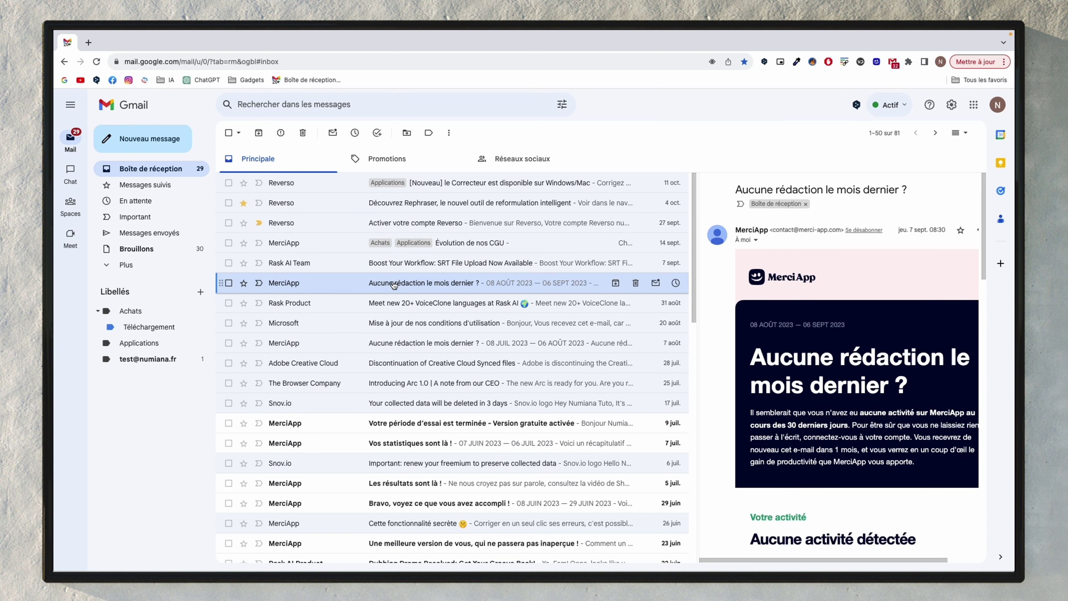
pyautogui.click(429, 133)
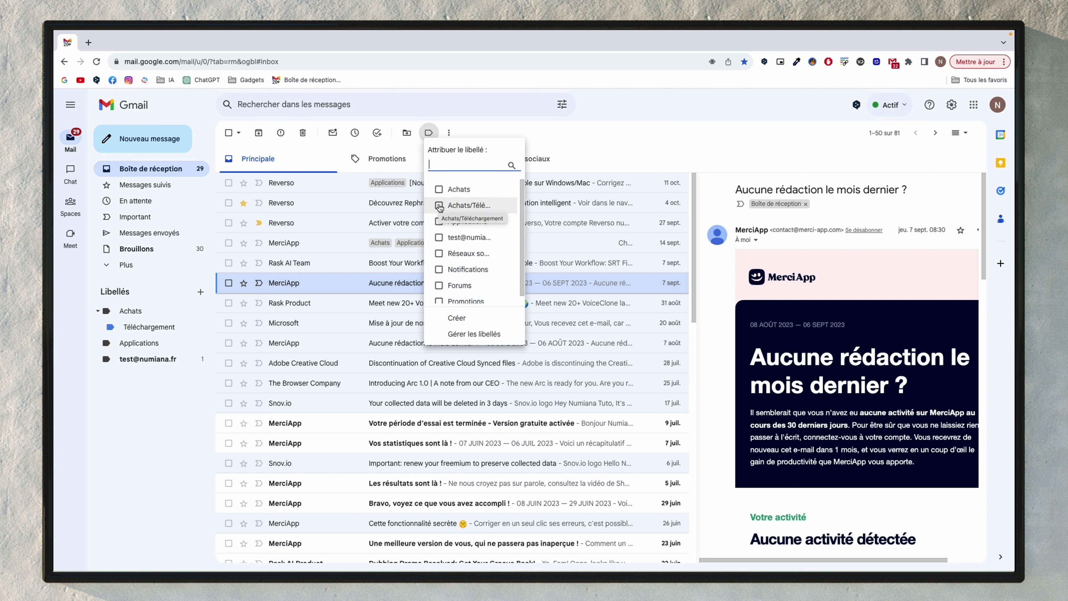
pyautogui.click(440, 206)
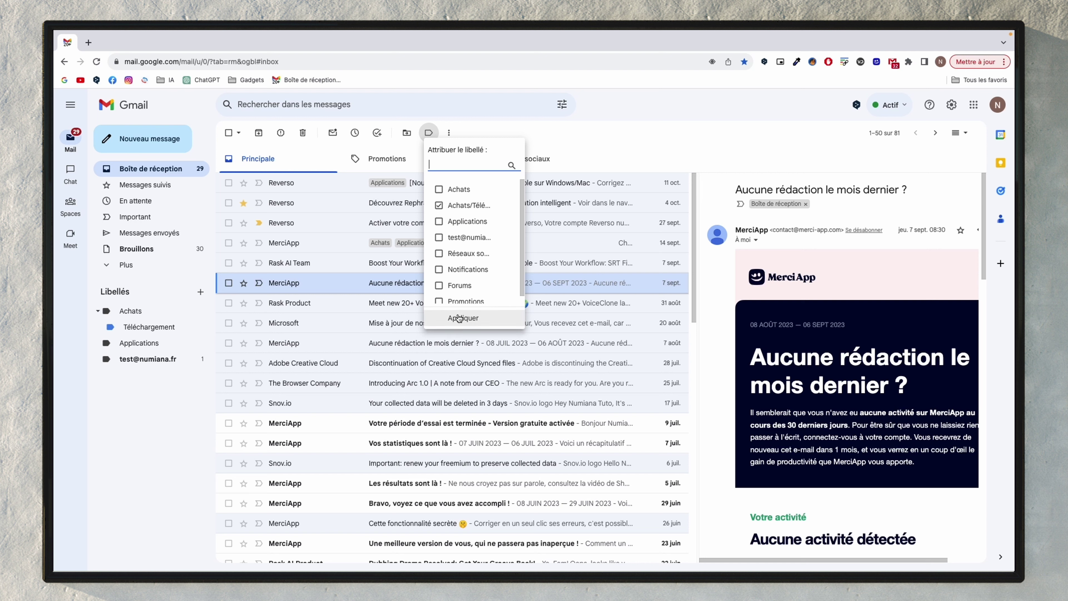
pyautogui.click(463, 317)
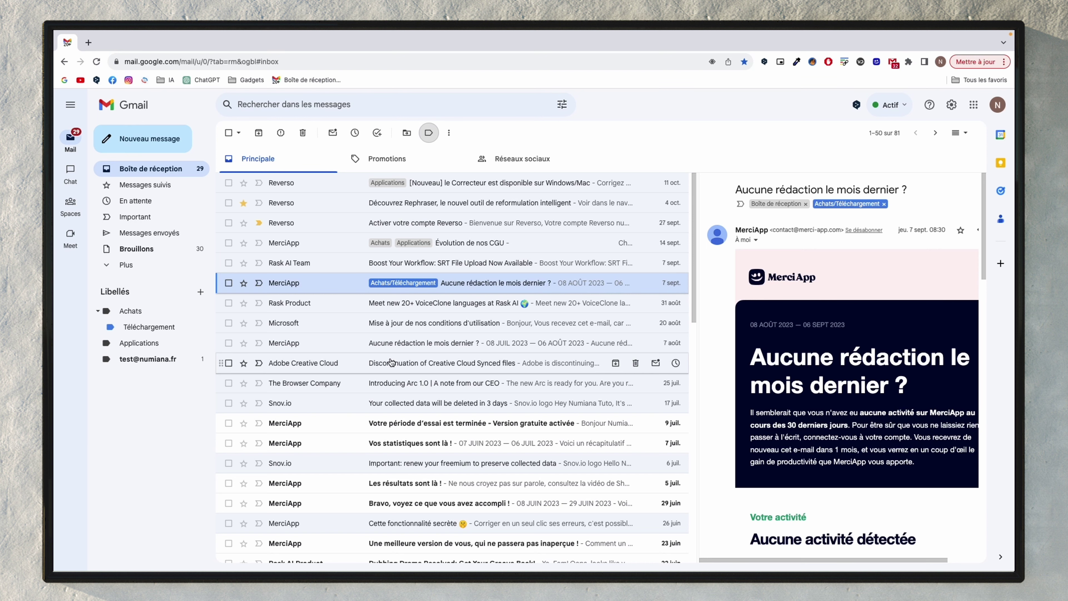
# View the messages filed under the Téléchargement sublabel and those under its parent label Achats.
pyautogui.click(173, 330)
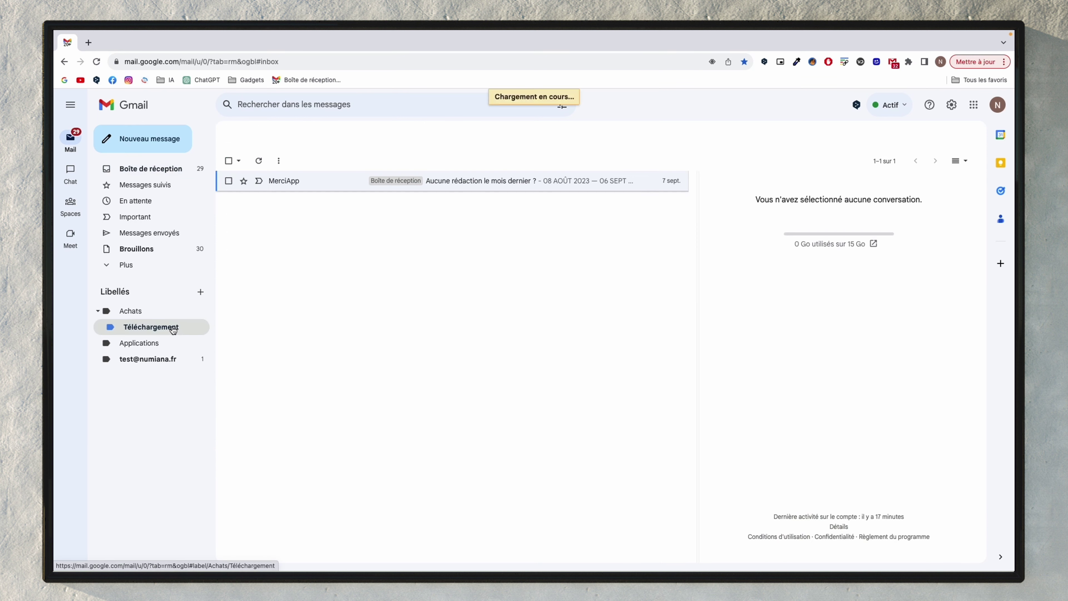
pyautogui.click(458, 184)
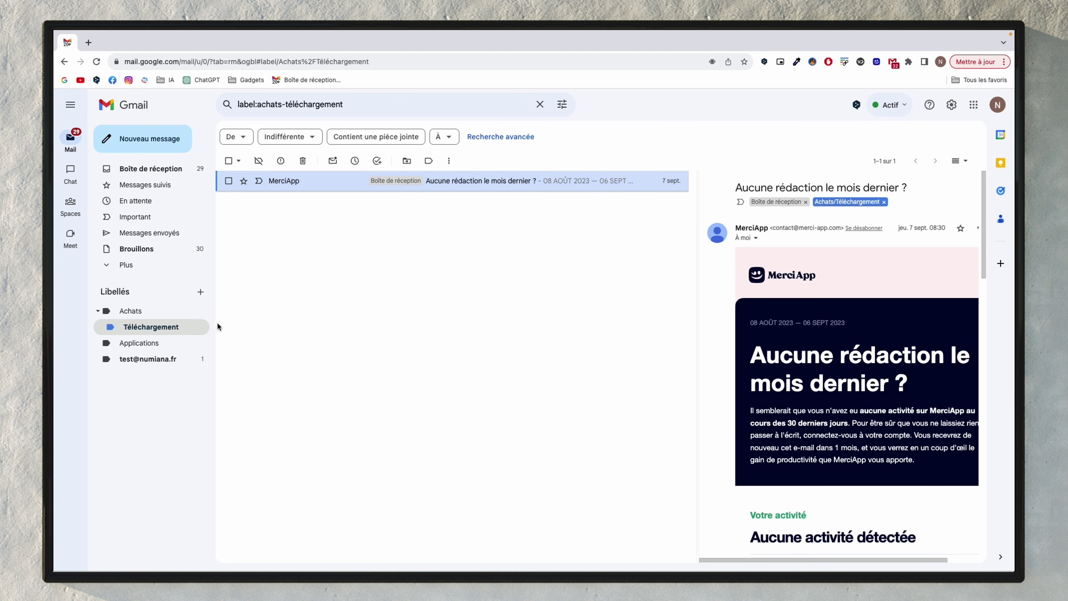
pyautogui.click(157, 312)
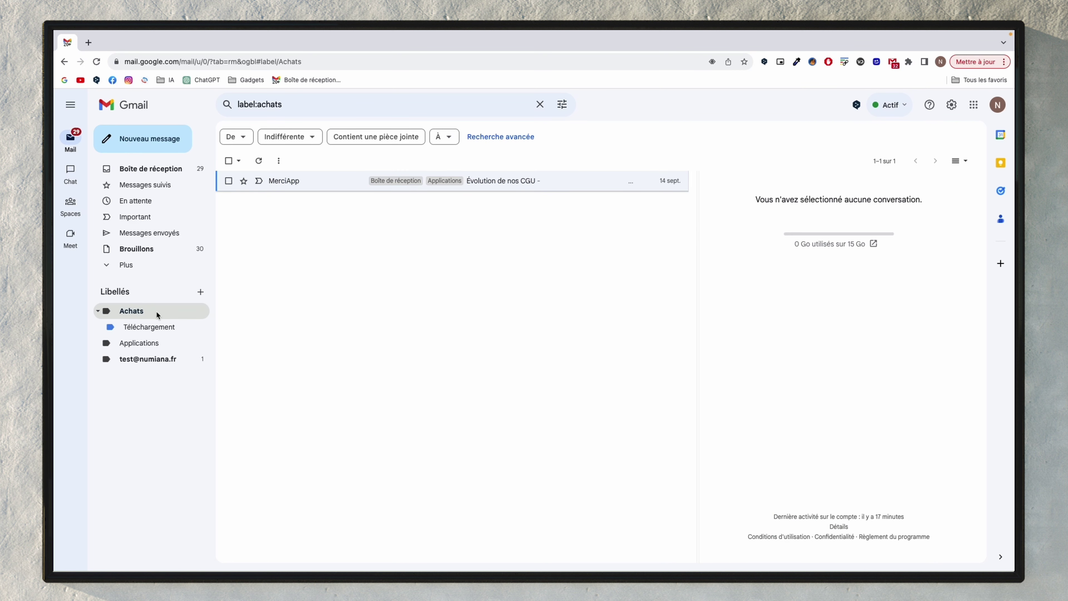
pyautogui.press('super+Left')
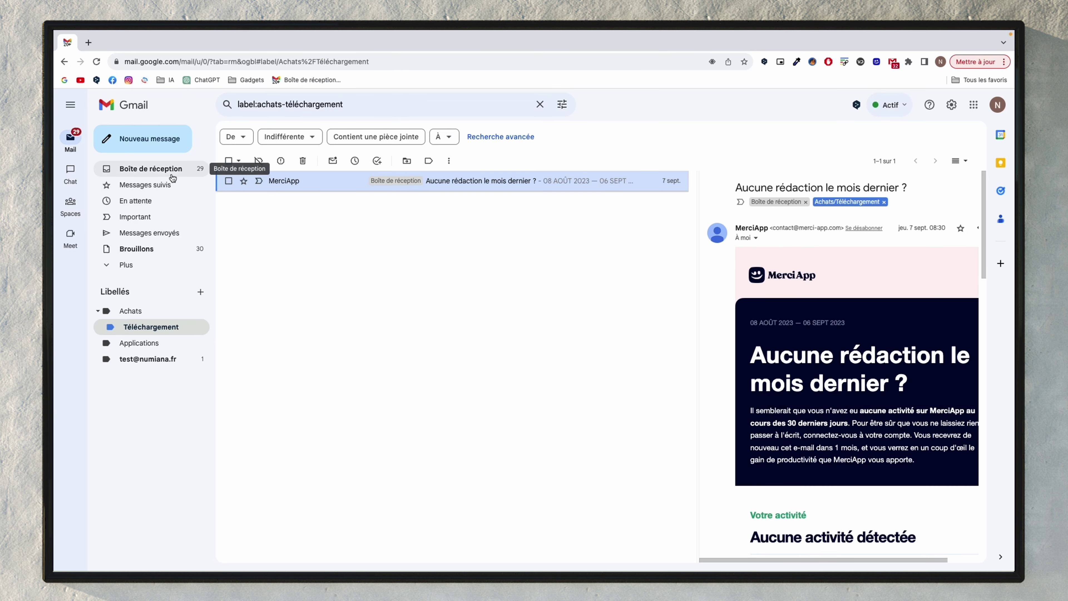
# Return to the inbox and look through the quick settings for inbox type and reading pane.
pyautogui.click(170, 176)
pyautogui.click(952, 104)
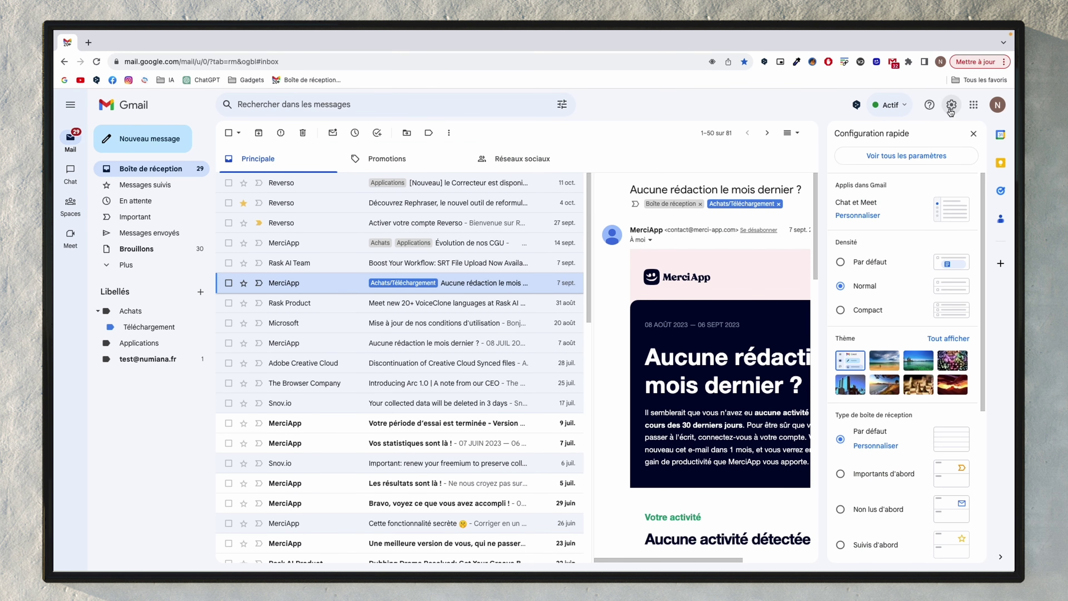
pyautogui.scroll(-5, 909, 440)
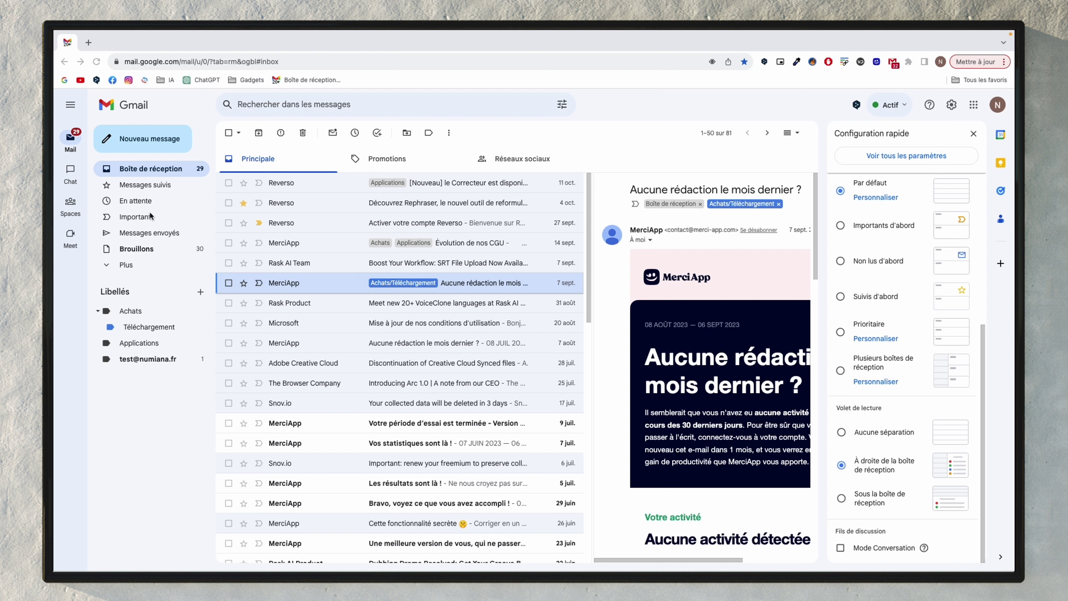
# Star the 7 September MerciApp message, check it in the starred messages and the Téléchargement label, and return to the inbox.
pyautogui.click(243, 283)
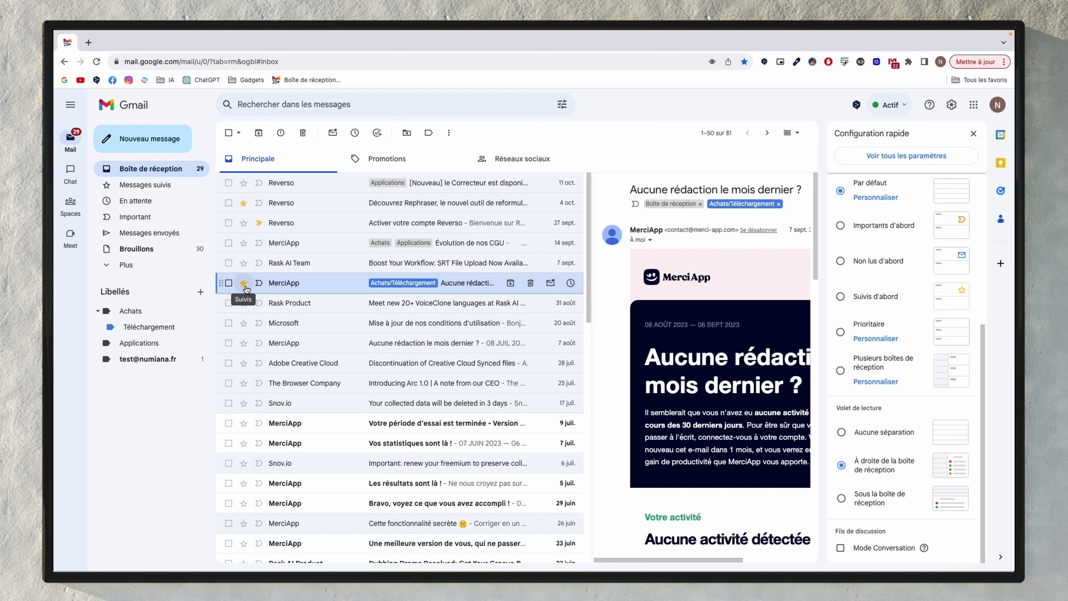
pyautogui.click(177, 187)
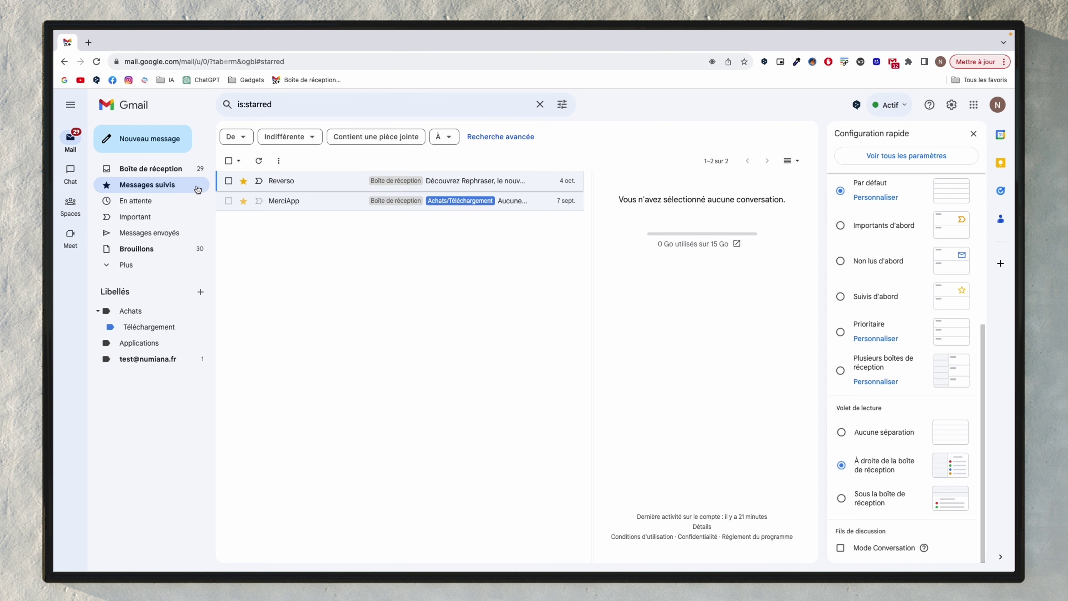
pyautogui.click(183, 329)
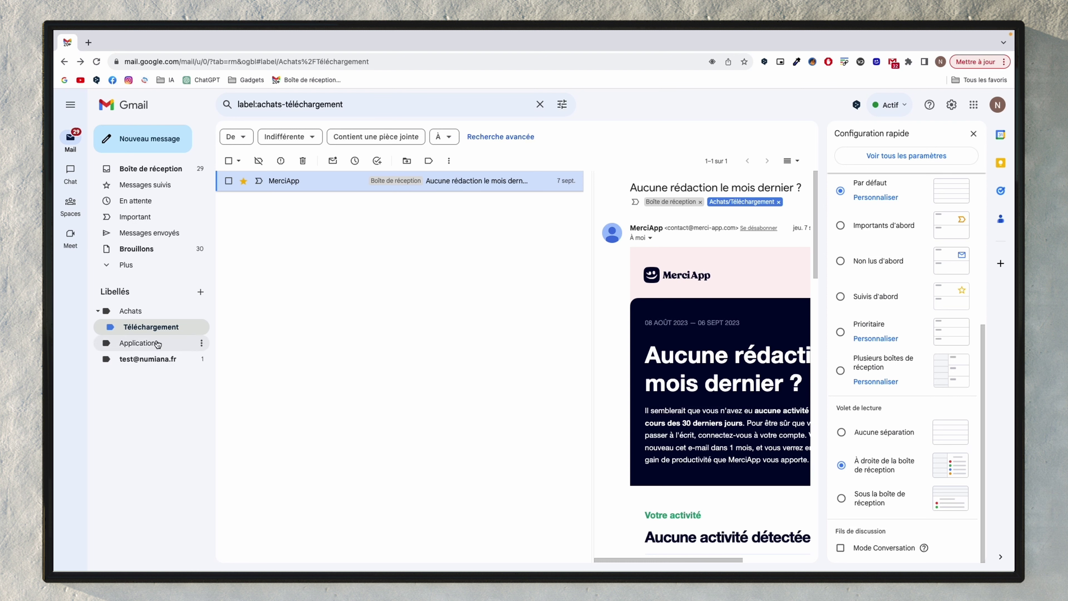
pyautogui.click(139, 169)
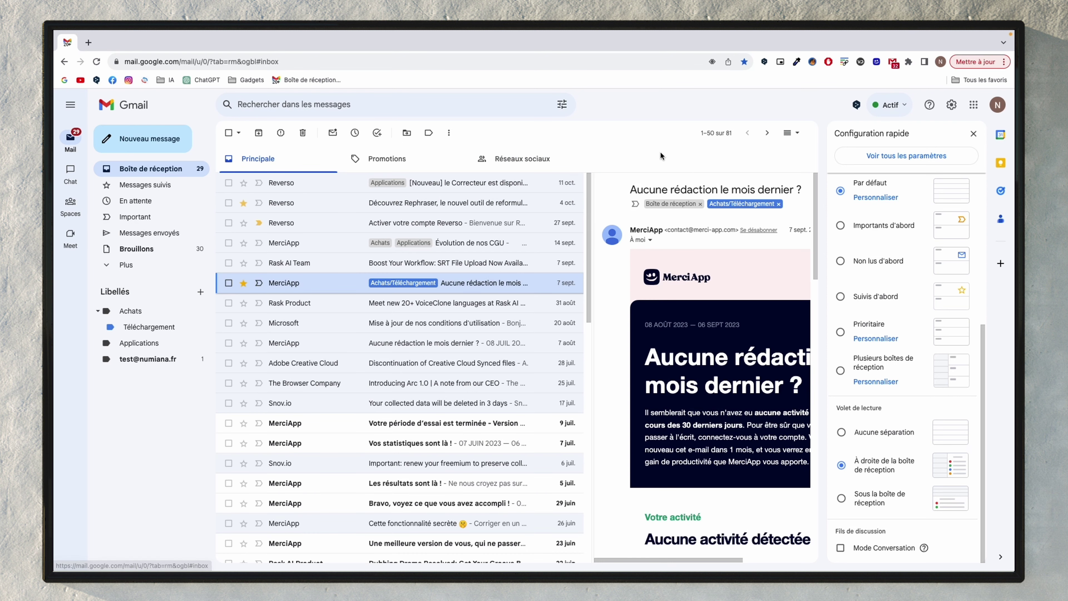
# Open the full settings on the labels page and examine the visibility options for system labels, categories and custom labels.
pyautogui.click(951, 106)
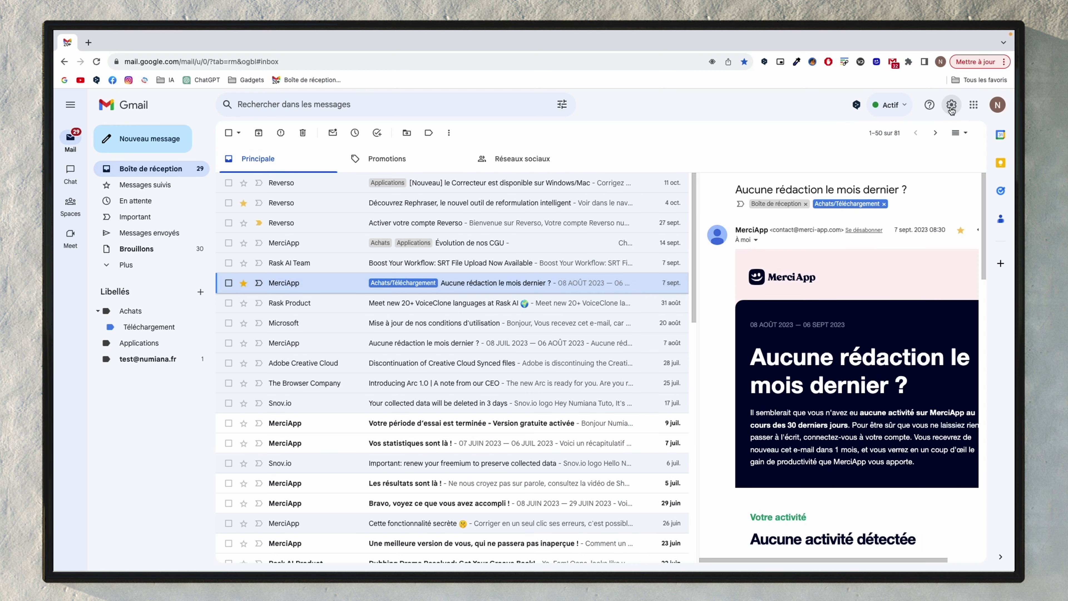
pyautogui.click(951, 106)
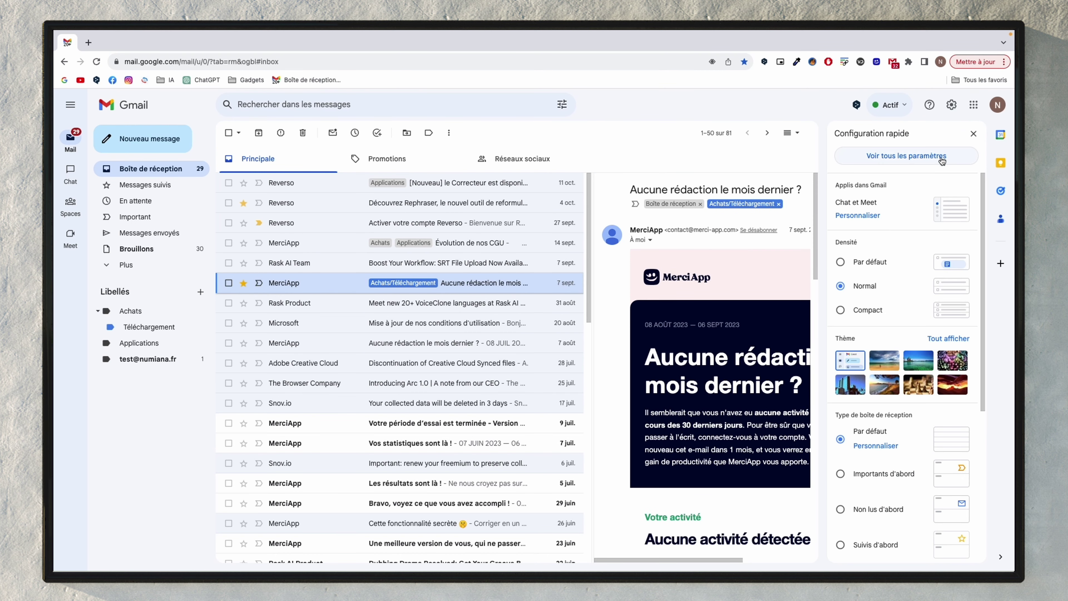
pyautogui.click(942, 158)
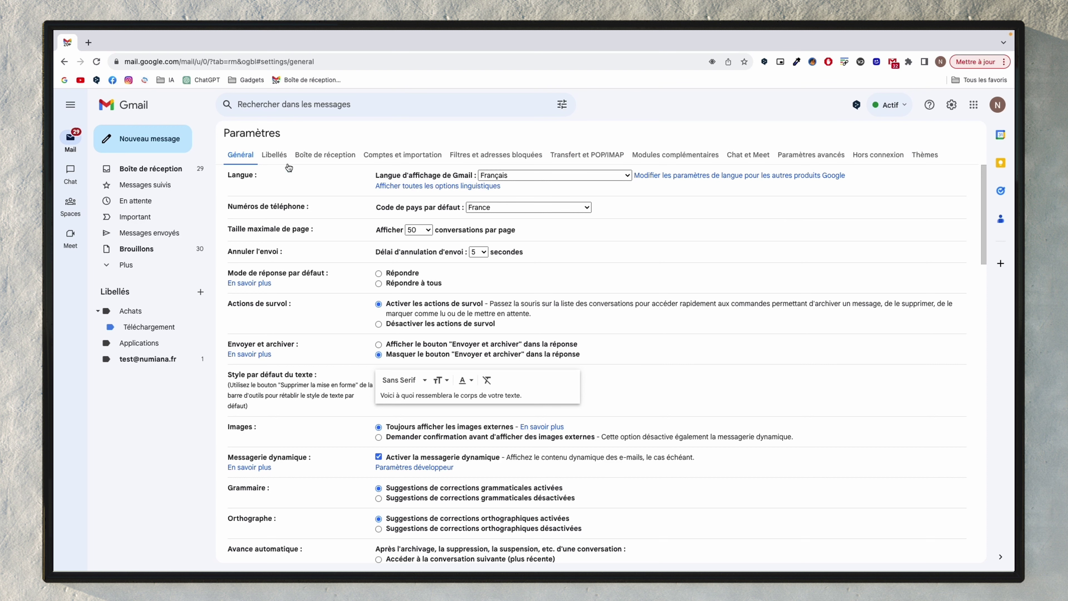
pyautogui.click(279, 160)
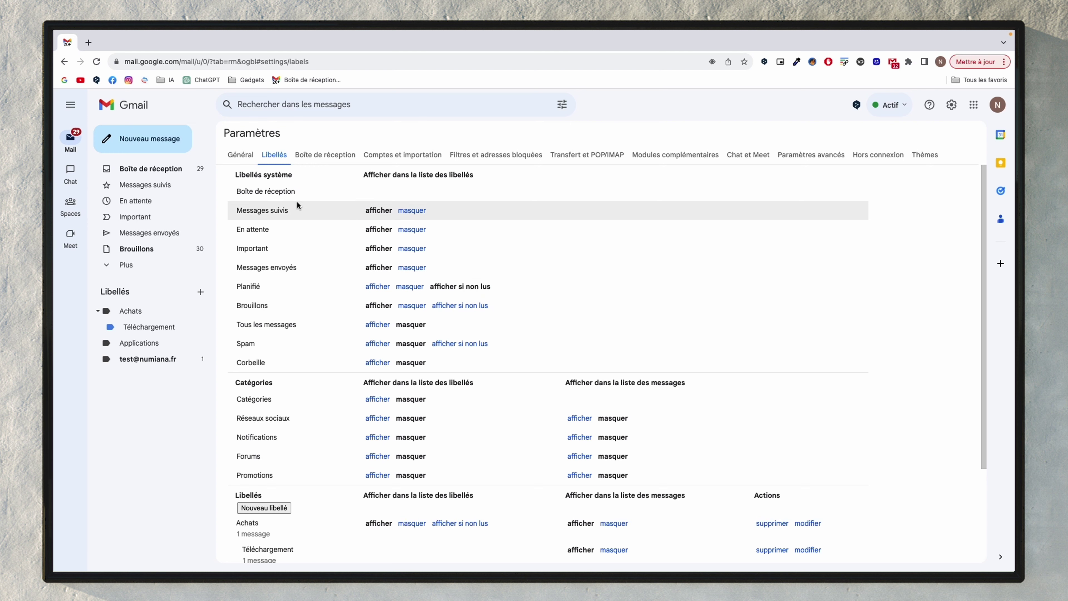
pyautogui.scroll(-3, 296, 284)
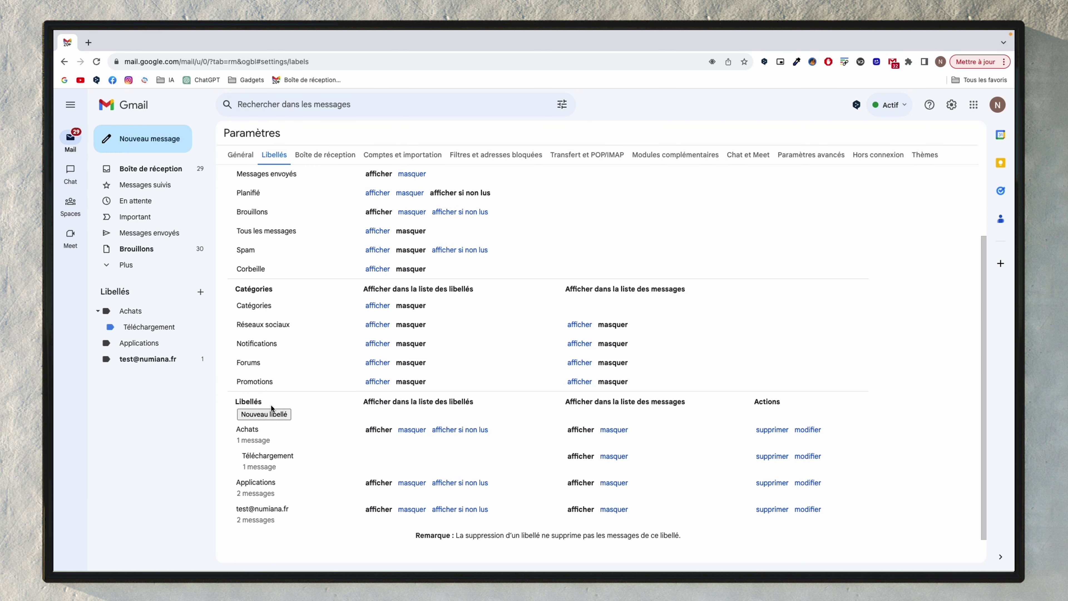
pyautogui.scroll(-1, 271, 404)
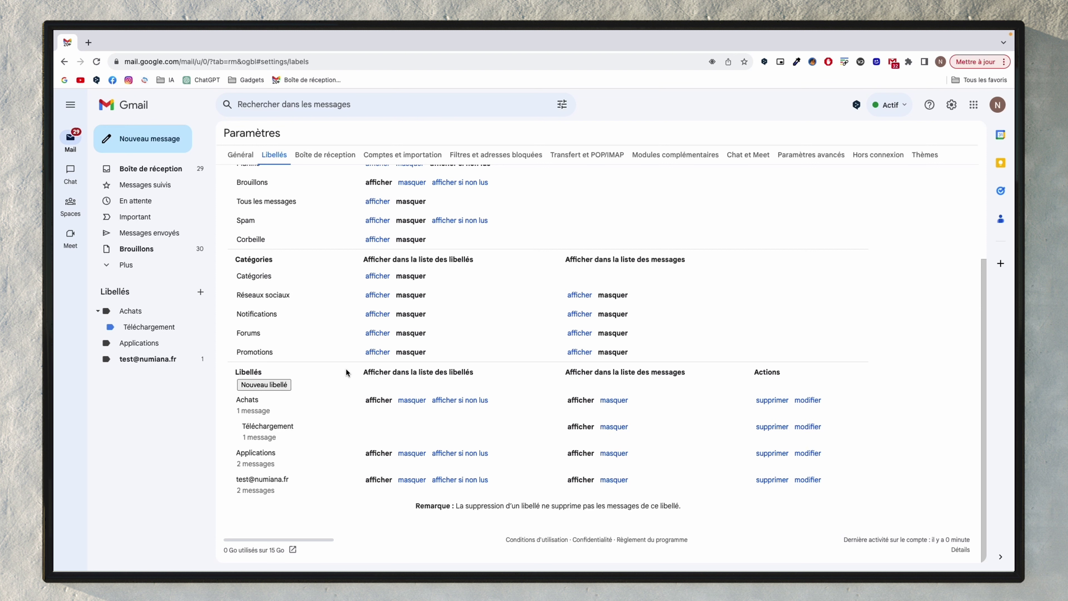
# Set up a filter for messages from the sender's e-mail address and proceed to its action options.
pyautogui.click(382, 105)
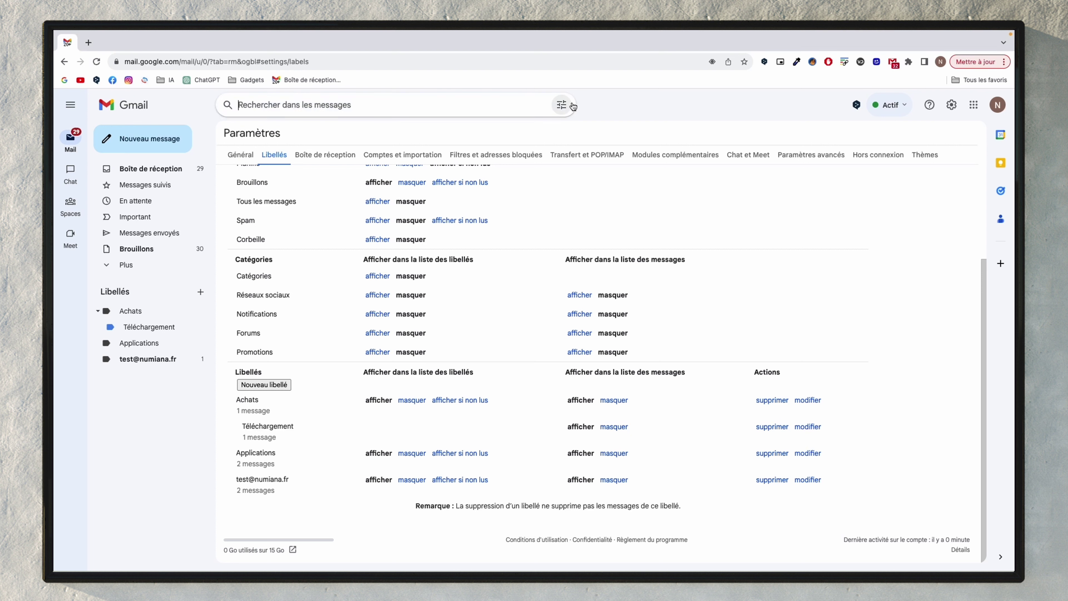
pyautogui.click(562, 105)
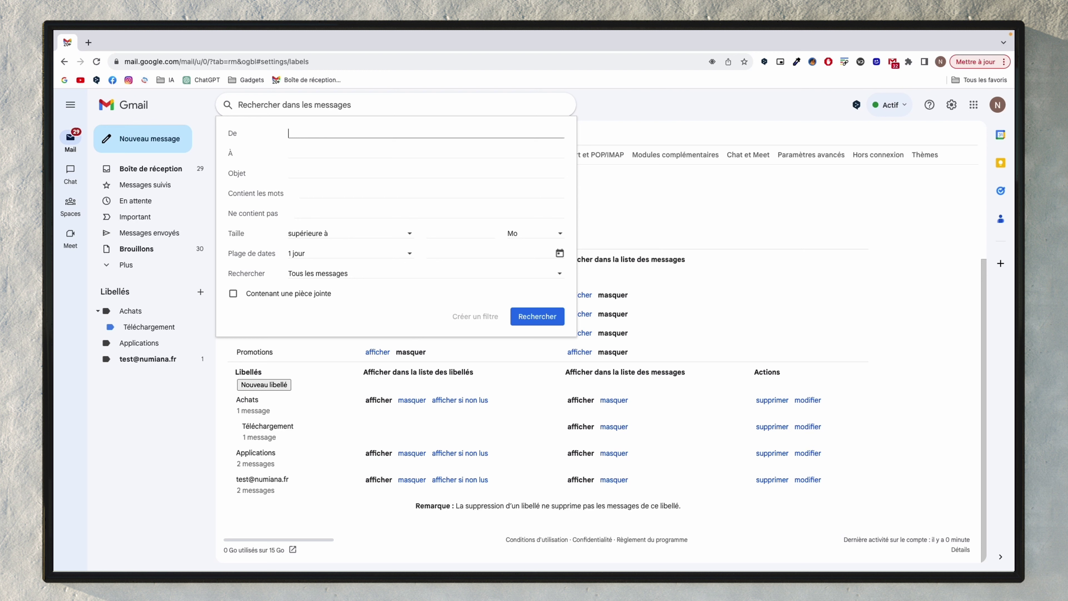
pyautogui.write('nber')
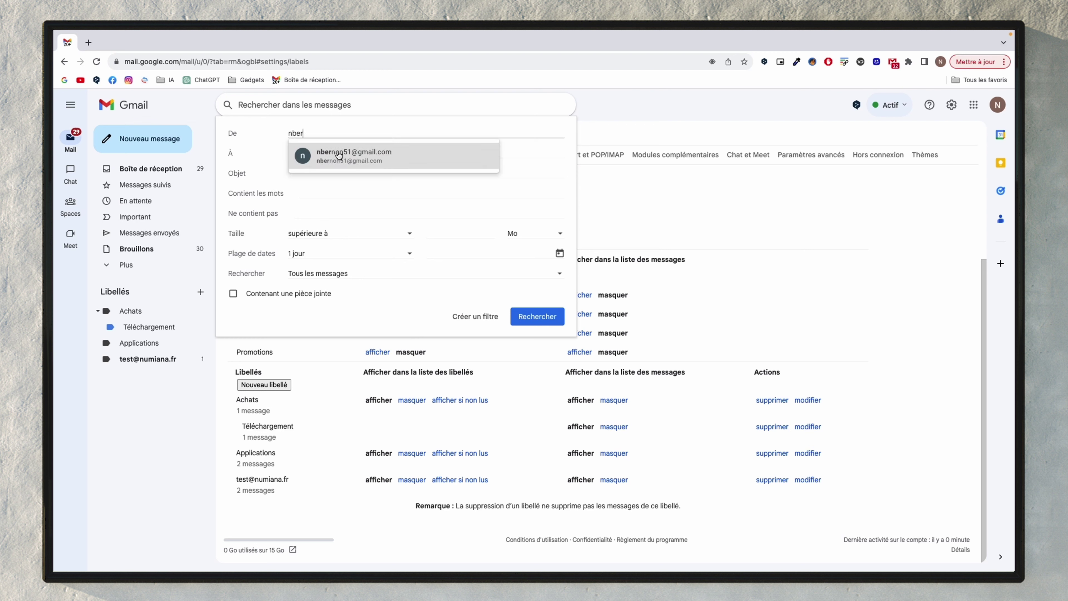
pyautogui.click(339, 155)
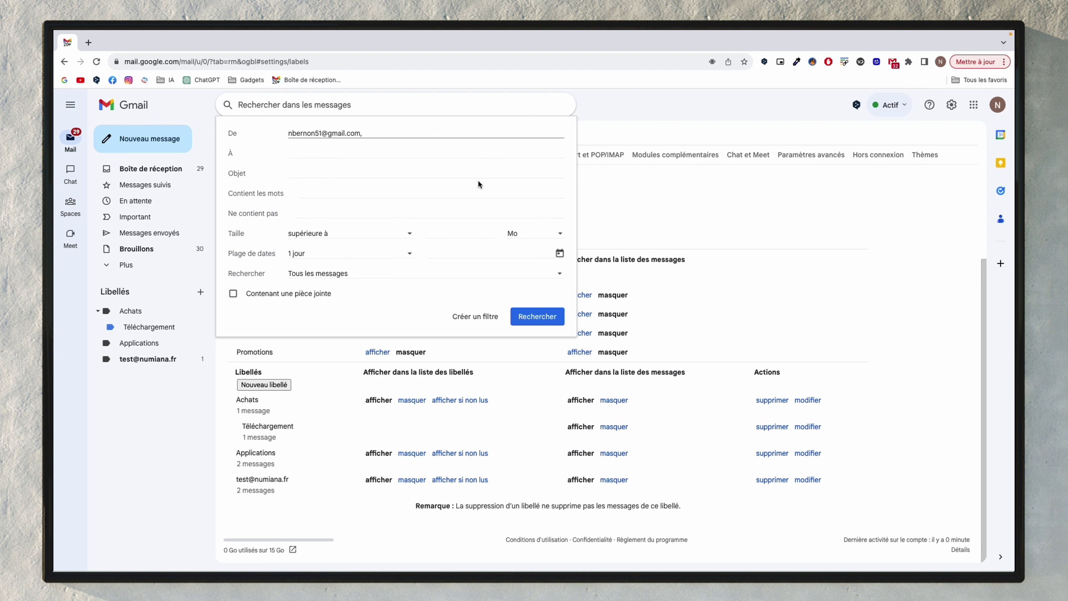
pyautogui.click(477, 317)
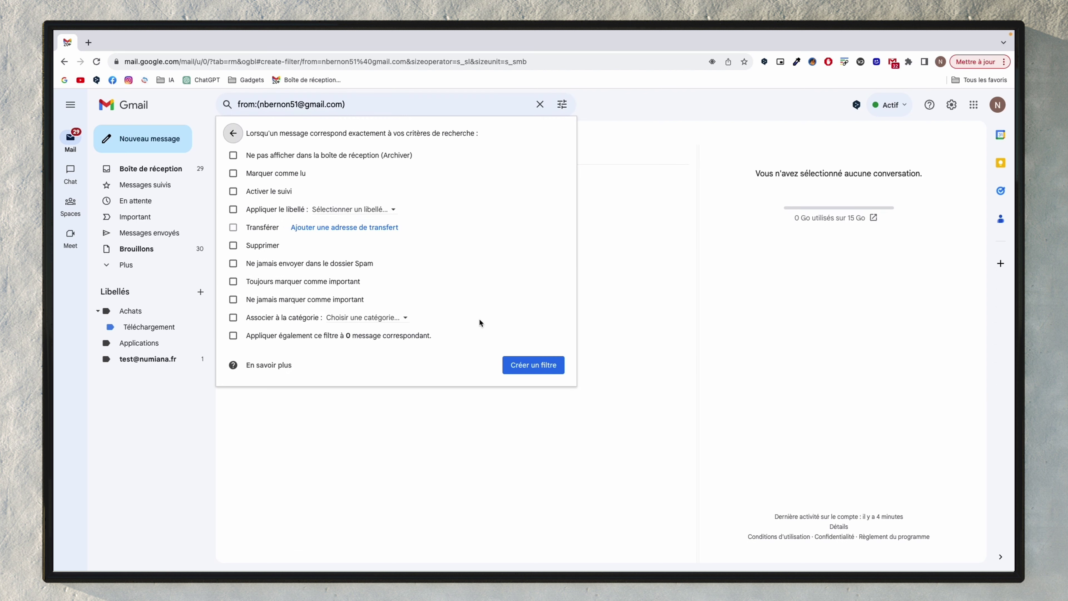
# Have the filter apply a label, creating a new unnested label named Test for it.
pyautogui.click(233, 209)
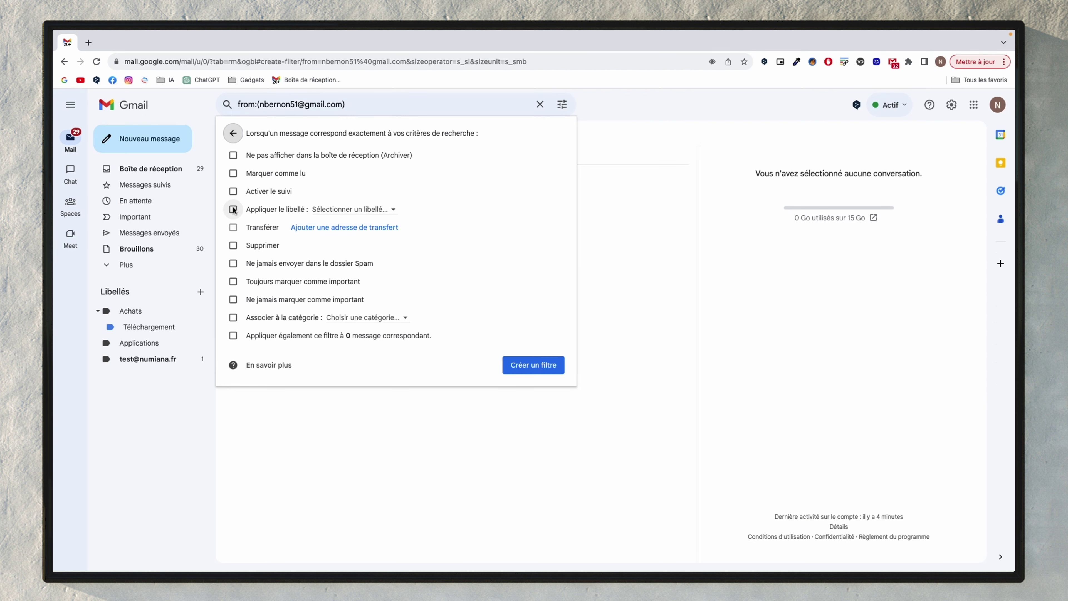
pyautogui.click(370, 213)
pyautogui.click(369, 228)
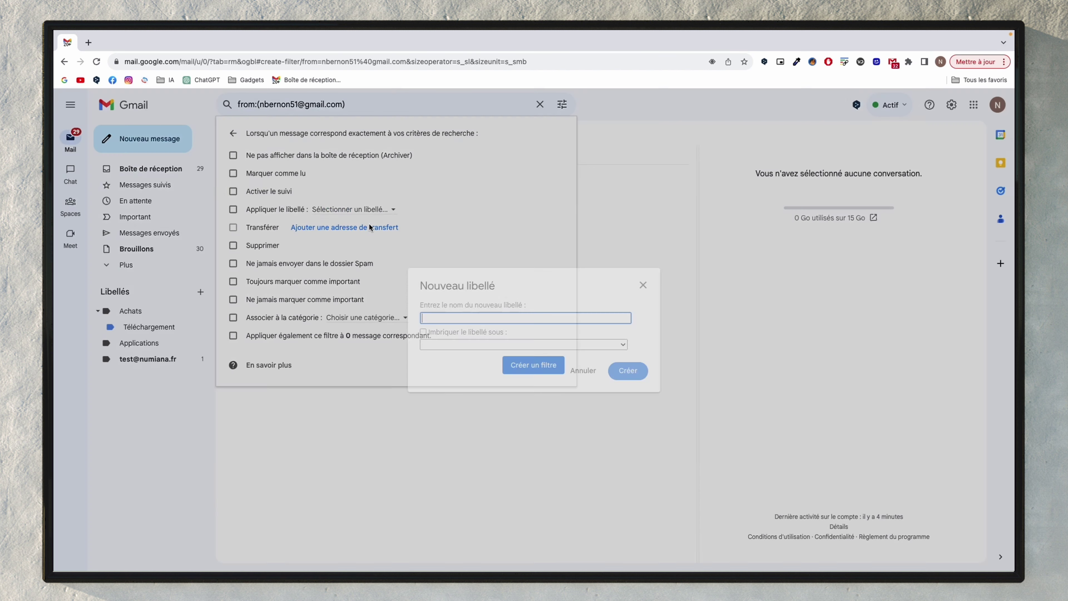
pyautogui.write('T')
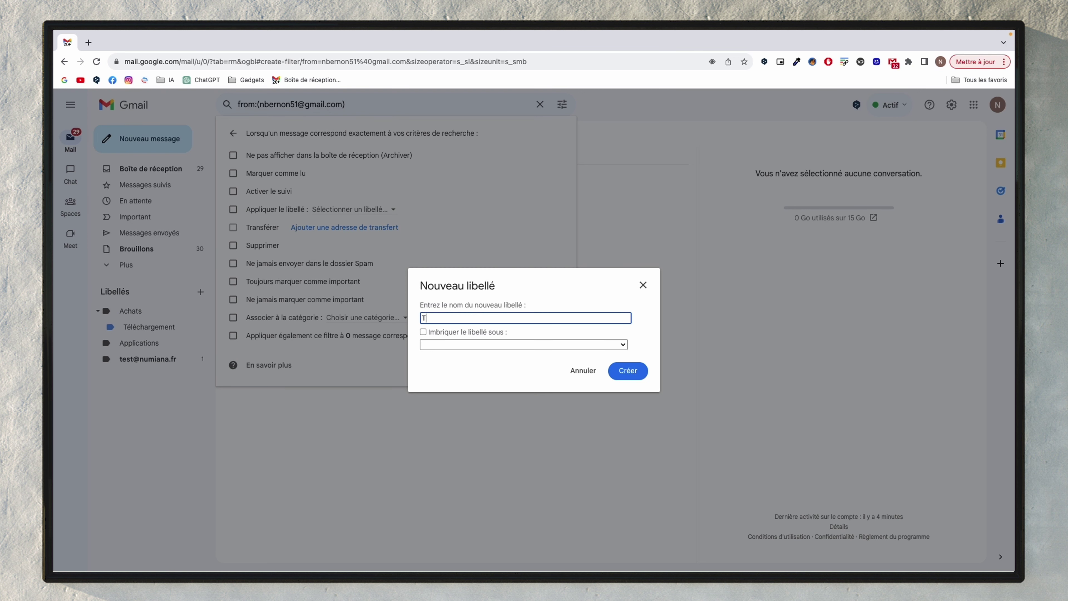
pyautogui.write('est')
pyautogui.click(627, 370)
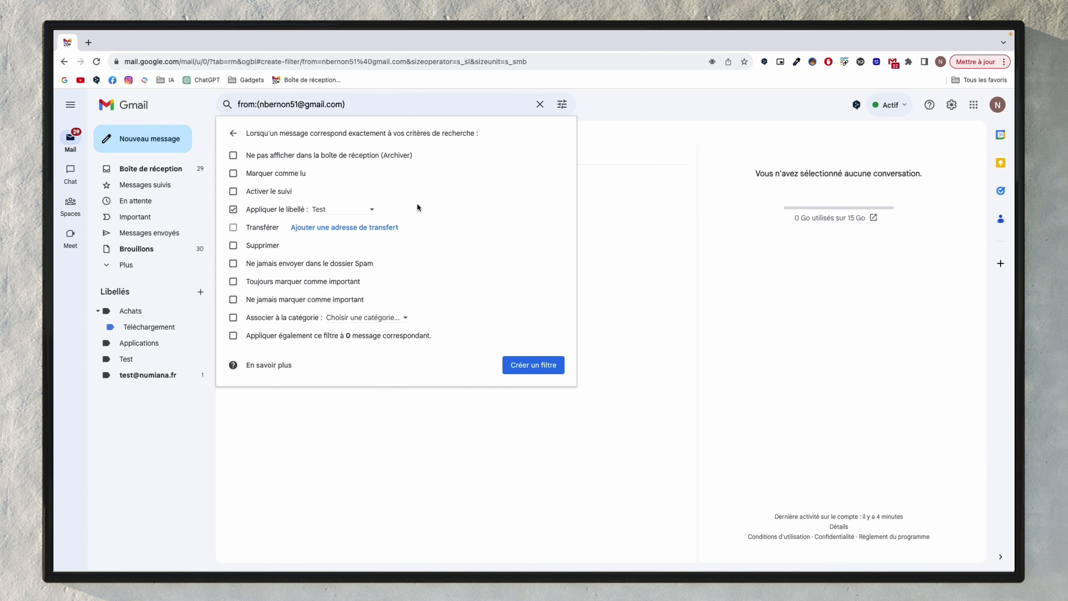
# Assign the filter's messages to the Principale category, include existing matching messages, and create the filter.
pyautogui.click(233, 317)
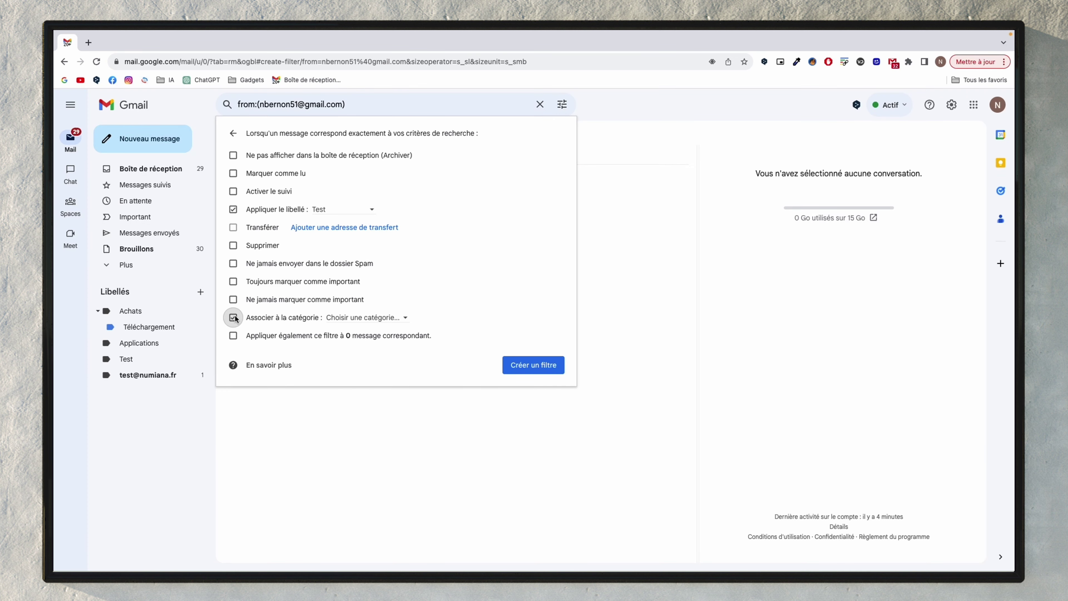
pyautogui.click(363, 318)
pyautogui.click(378, 339)
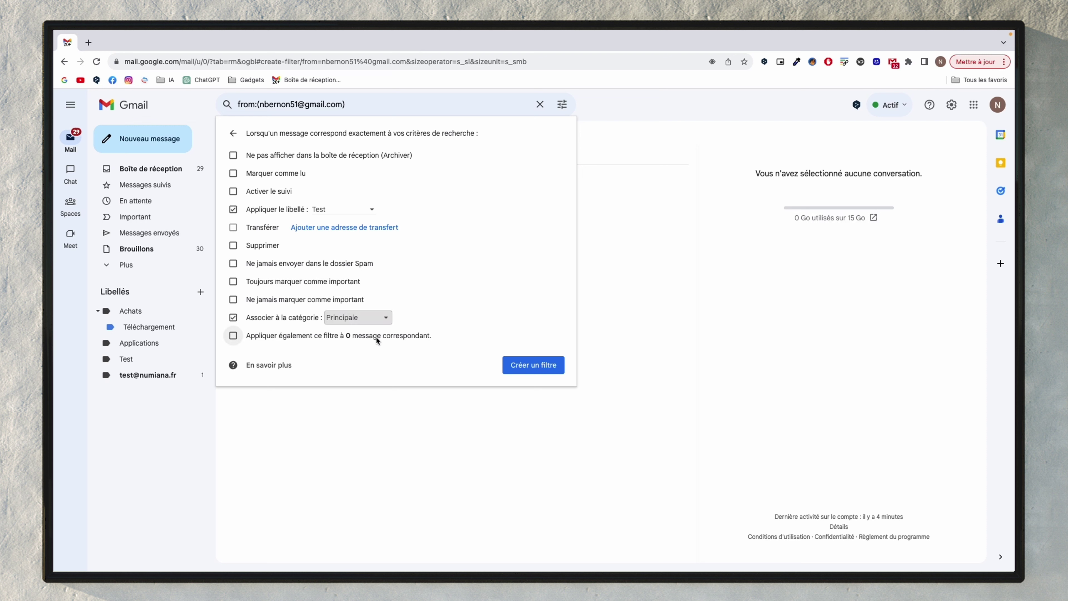
pyautogui.click(272, 338)
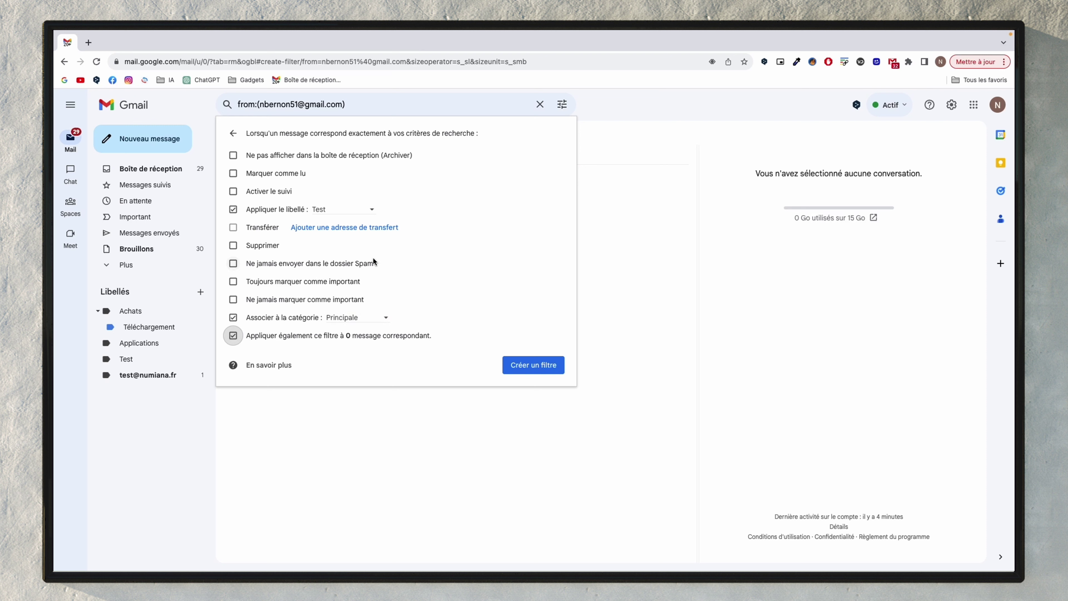
pyautogui.click(532, 369)
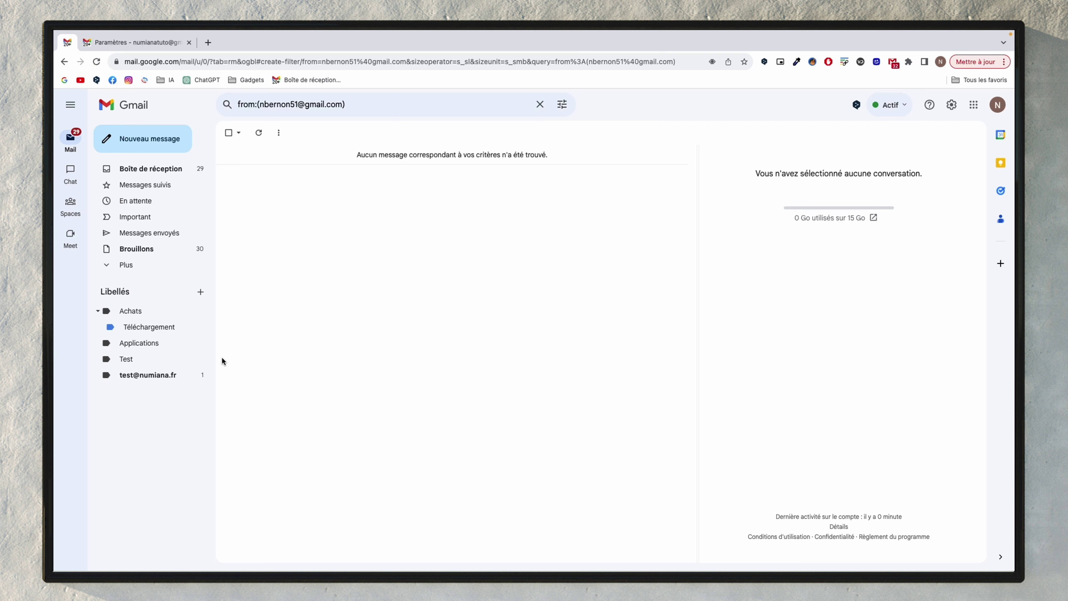
# Open the full settings on the filters and blocked addresses page to check the new filter.
pyautogui.click(952, 105)
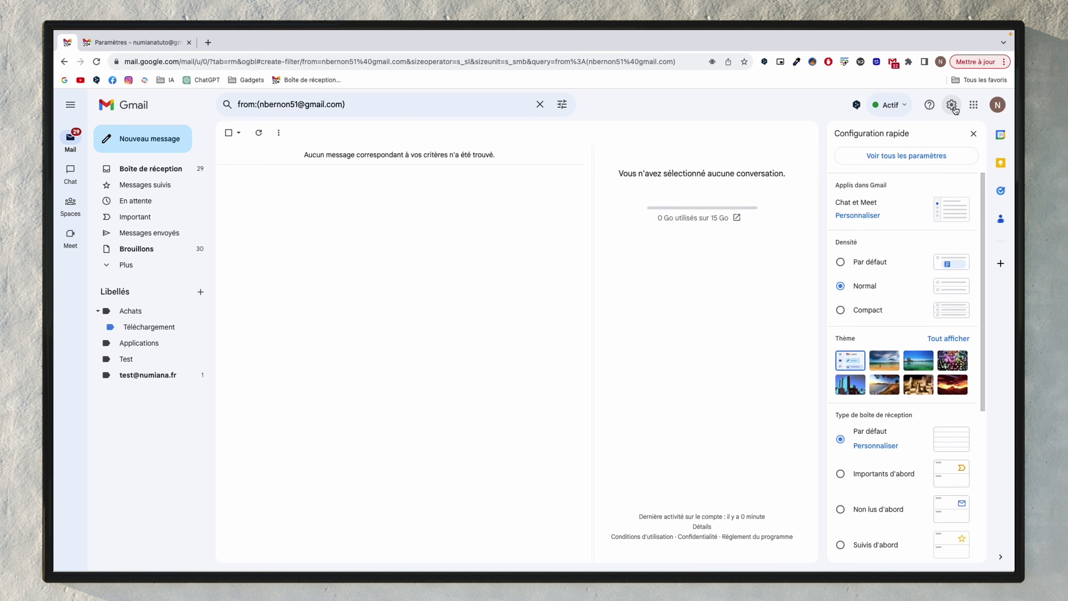
pyautogui.click(940, 157)
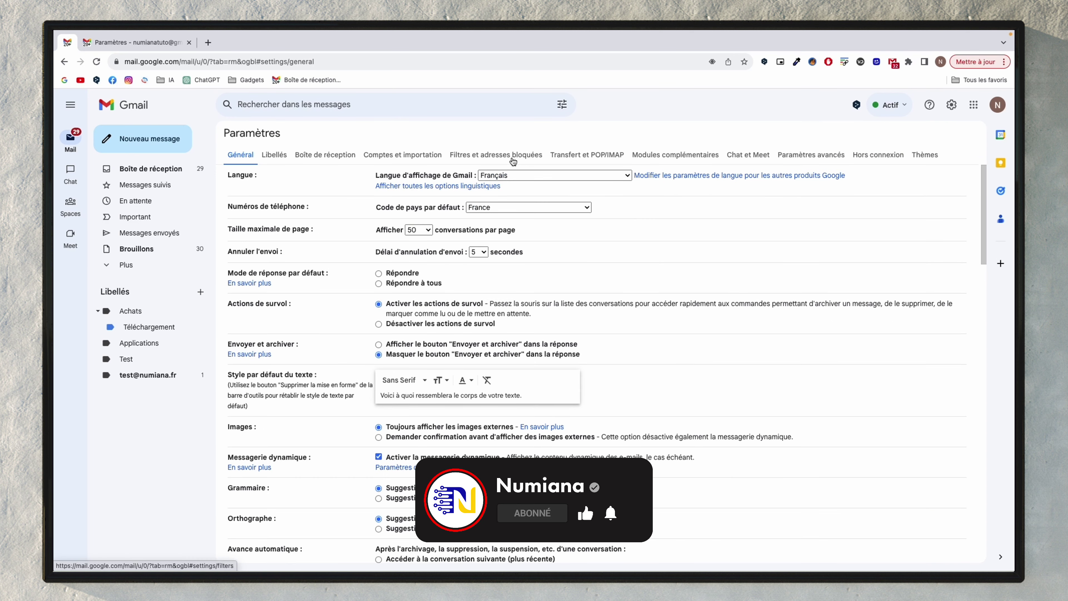
pyautogui.click(513, 155)
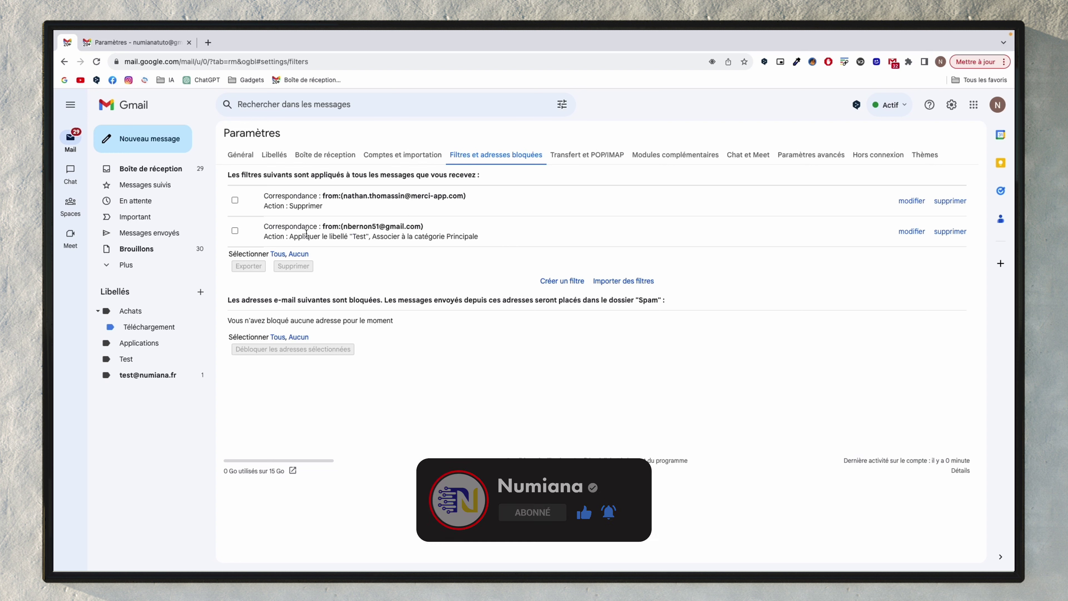